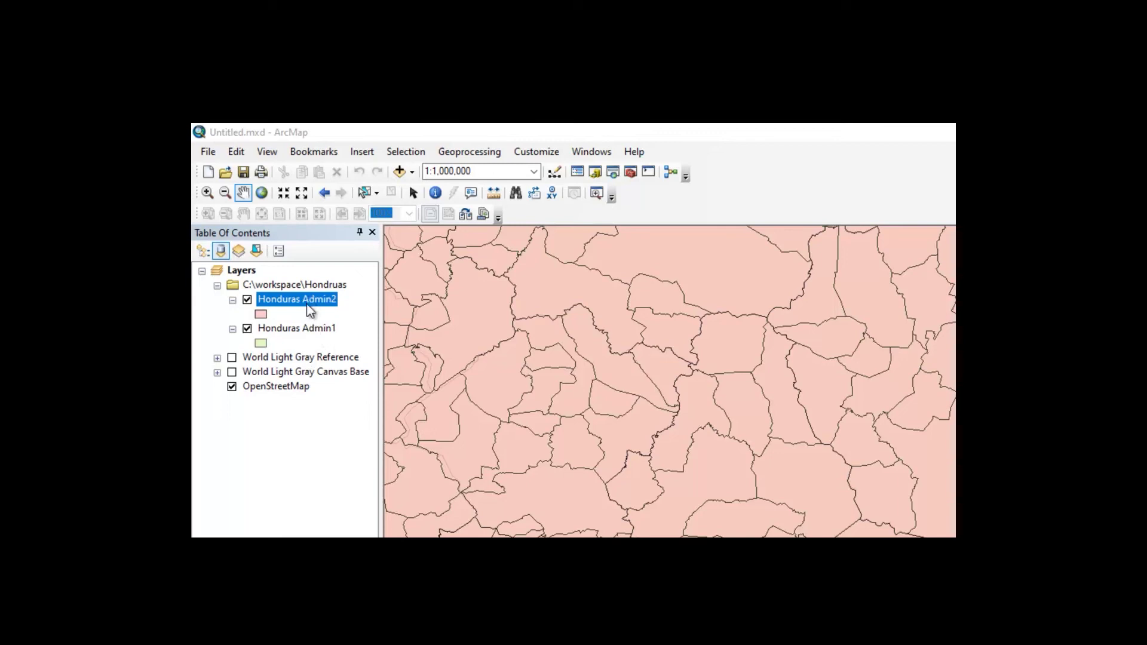
Attempt to drag Honduras Admin1 upward, then list the layers by drawing order
mouse_move(306, 329)
mouse_down()
mouse_move(296, 286)
mouse_move(298, 310)
mouse_move(303, 296)
mouse_up()
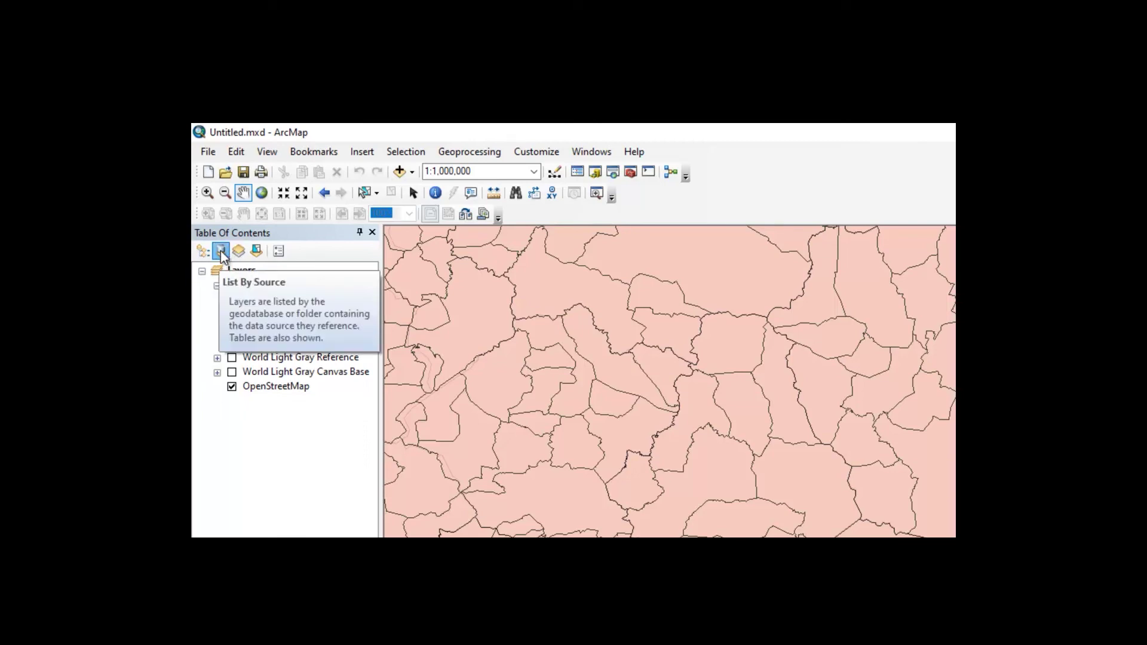
click(204, 251)
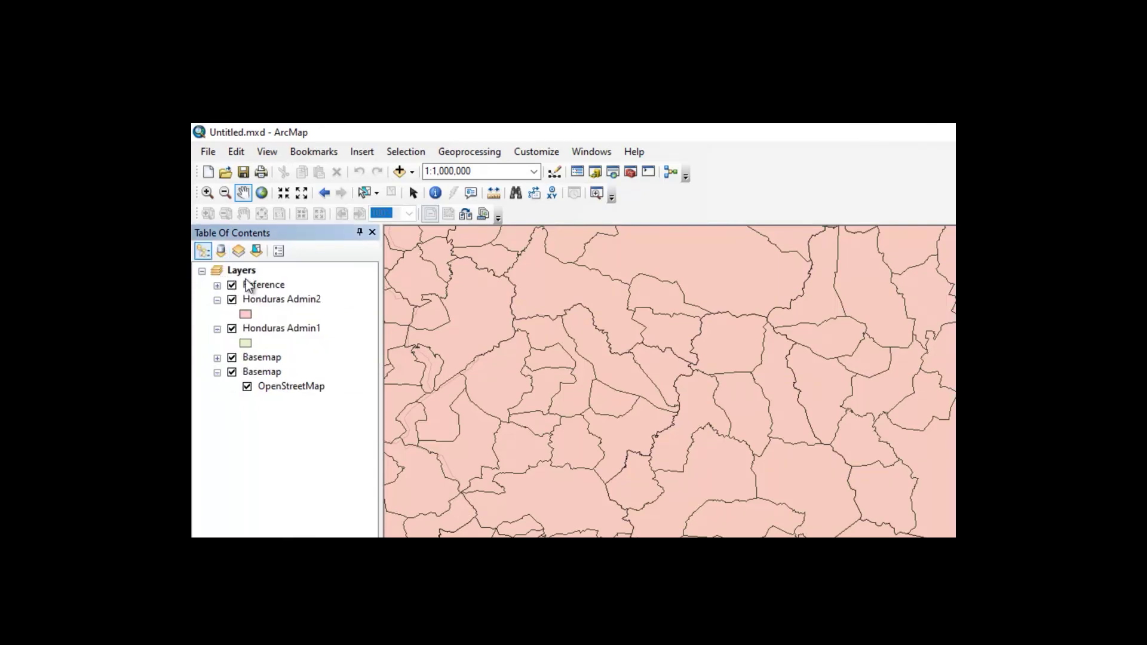
Move the Honduras Admin1 layer above Honduras Admin2 in the drawing order
click(271, 326)
drag(272, 327, 271, 298)
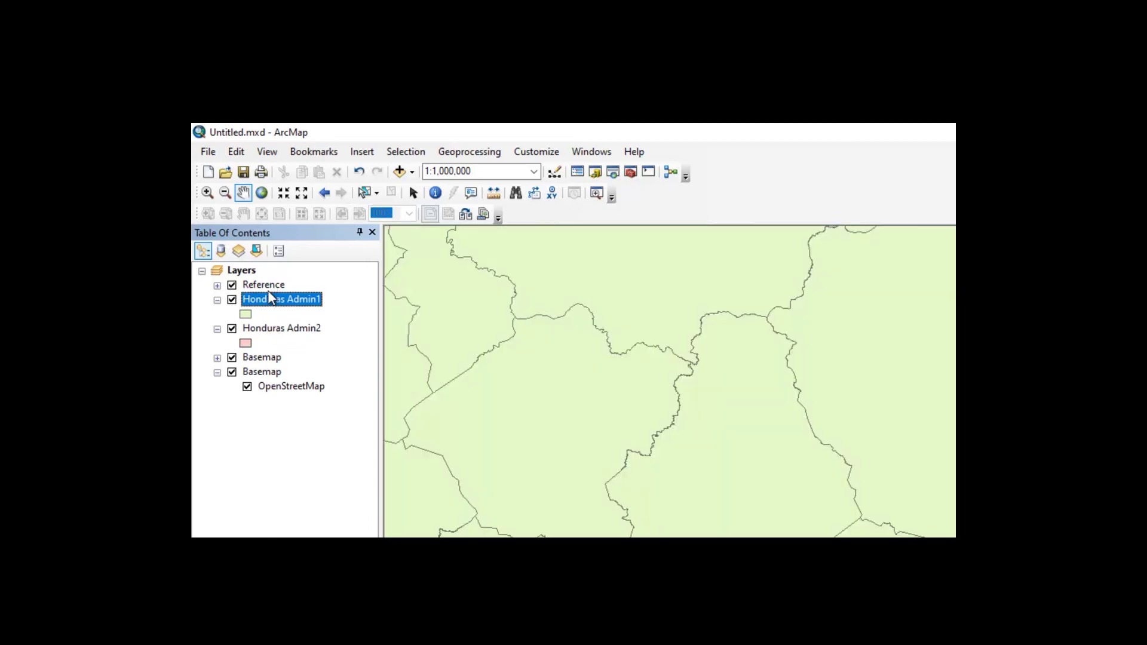